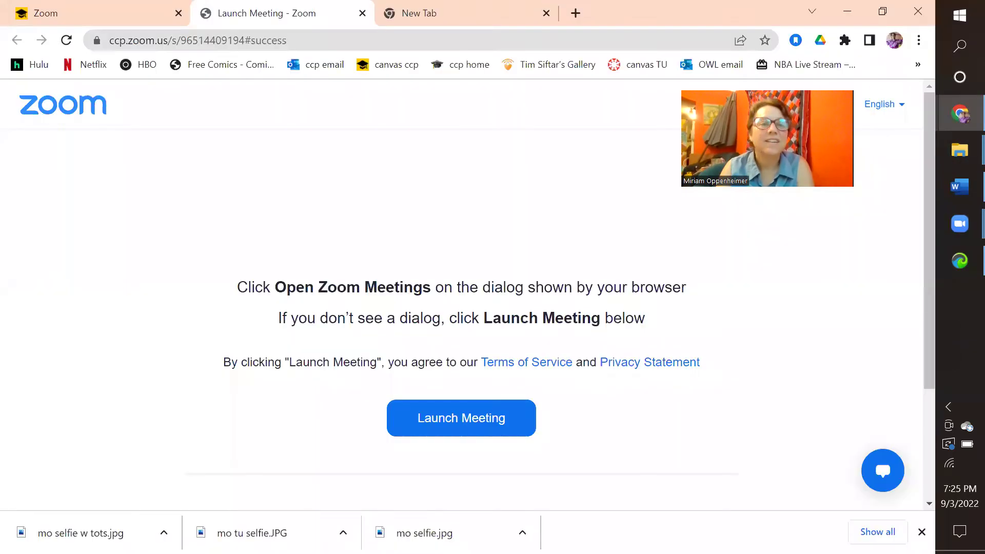
Return to the English 098 course's Zoom meetings page in Canvas from the launch tab
{"action": "left_click", "coordinate": [131, 17]}
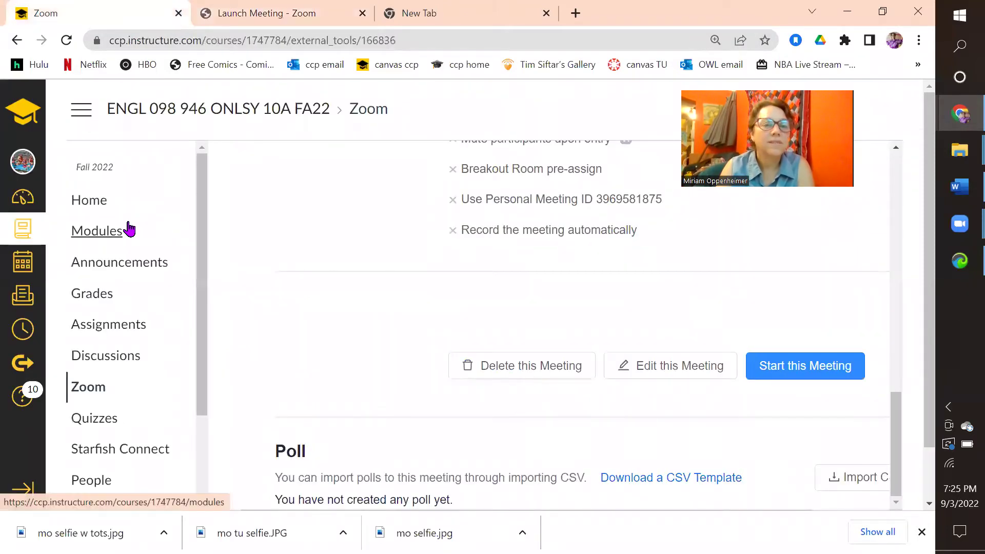
View the ENGL 098 course home page welcome, then go to the course Modules list
{"action": "left_click", "coordinate": [89, 212]}
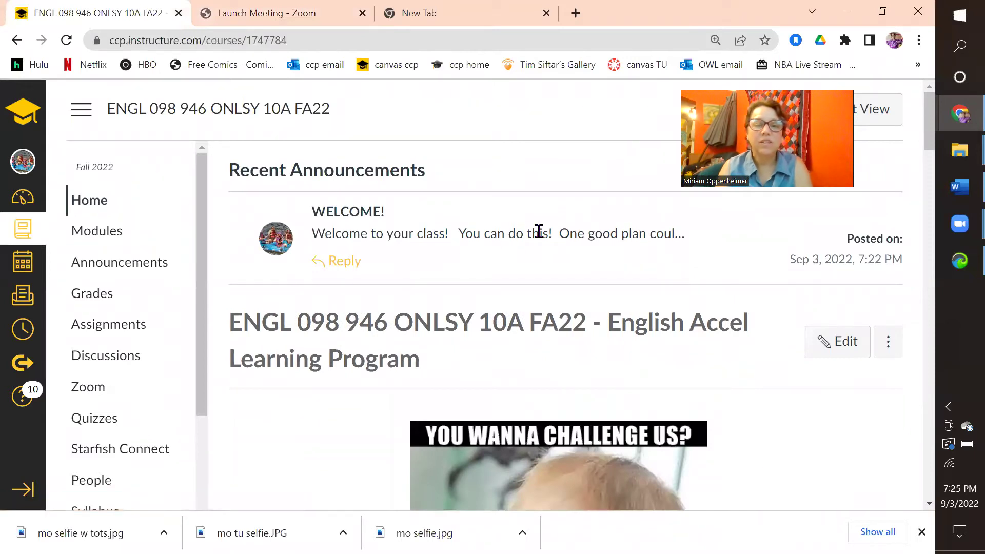
{"action": "scroll", "coordinate": [539, 231], "scroll_direction": "down", "scroll_amount": 2}
{"action": "scroll", "coordinate": [540, 232], "scroll_direction": "down", "scroll_amount": 4}
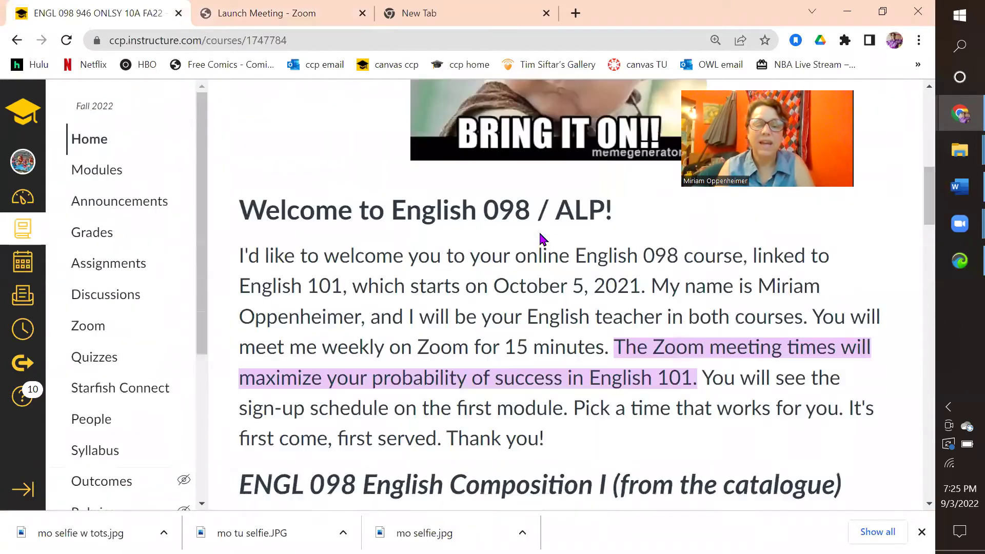
{"action": "scroll", "coordinate": [540, 231], "scroll_direction": "down", "scroll_amount": 3}
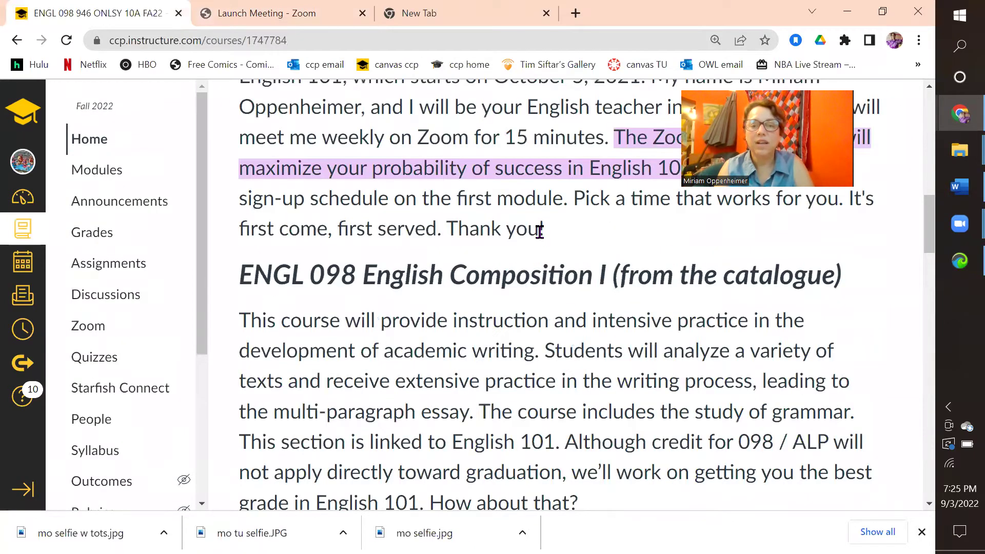
{"action": "scroll", "coordinate": [539, 231], "scroll_direction": "down", "scroll_amount": 4}
{"action": "scroll", "coordinate": [461, 224], "scroll_direction": "down", "scroll_amount": 1}
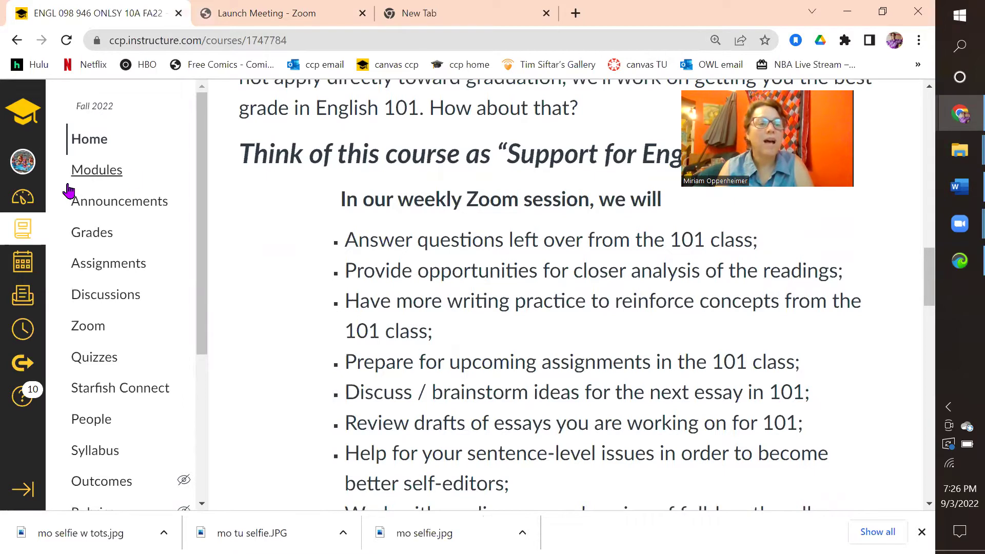
{"action": "left_click", "coordinate": [92, 177]}
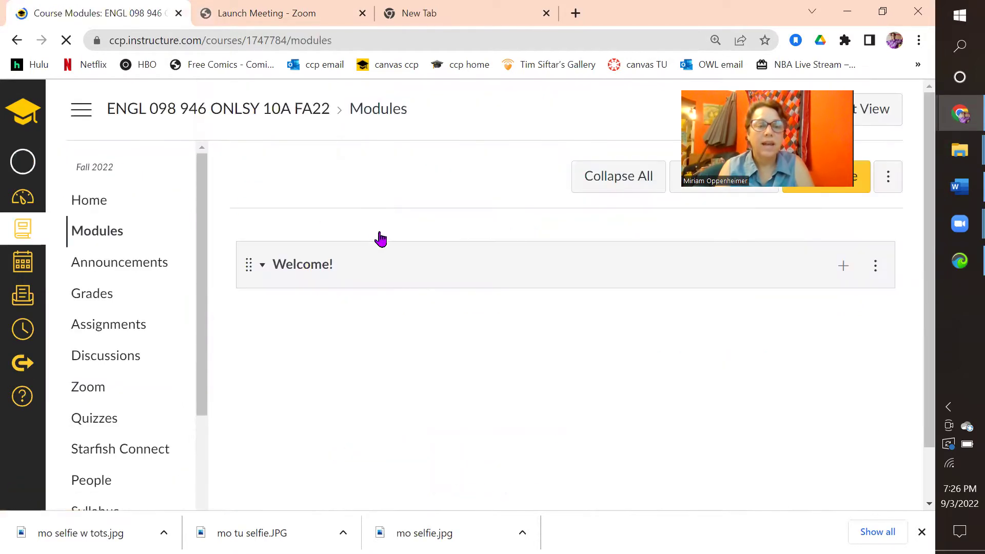
{"action": "scroll", "coordinate": [383, 238], "scroll_direction": "down", "scroll_amount": 1}
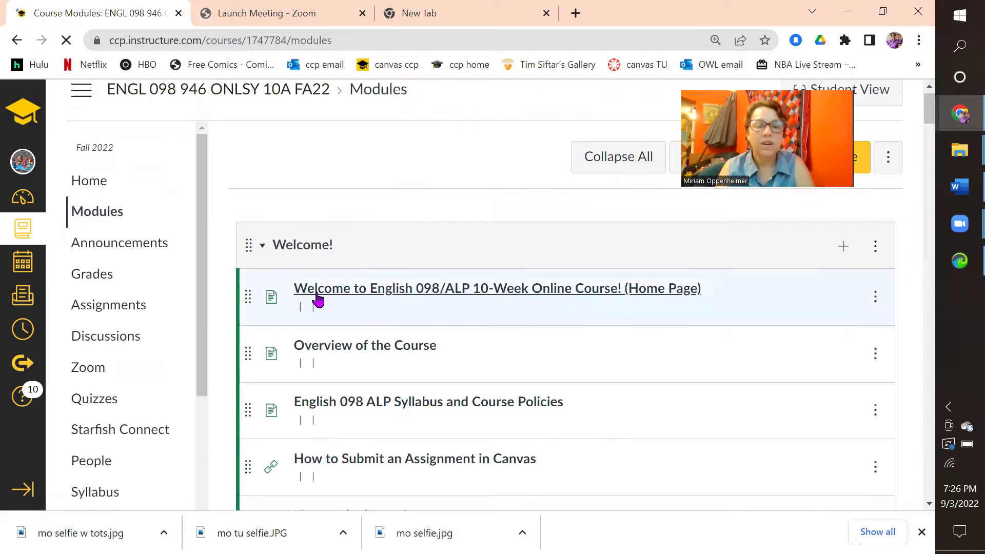
Read the 'Welcome to English 098' module page and advance to 'Overview of the Course'
{"action": "left_click", "coordinate": [395, 293]}
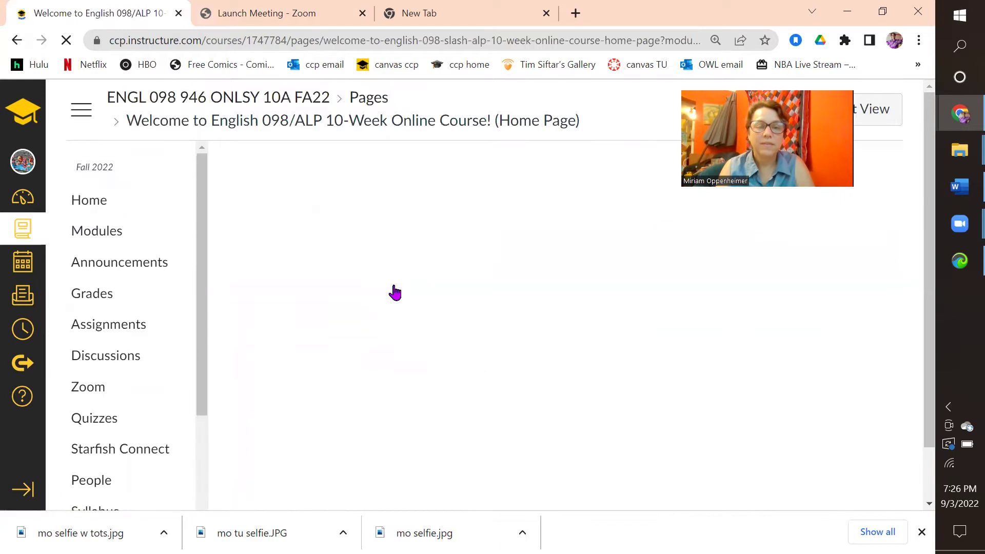
{"action": "scroll", "coordinate": [575, 291], "scroll_direction": "down", "scroll_amount": 1}
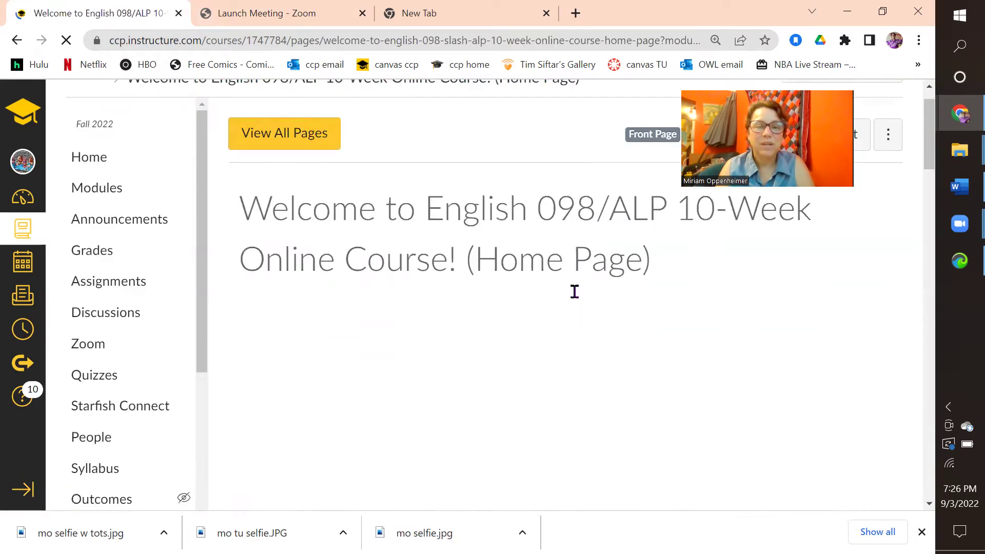
{"action": "scroll", "coordinate": [575, 291], "scroll_direction": "down", "scroll_amount": 3}
{"action": "scroll", "coordinate": [575, 291], "scroll_direction": "down", "scroll_amount": 2}
{"action": "scroll", "coordinate": [574, 291], "scroll_direction": "down", "scroll_amount": 1}
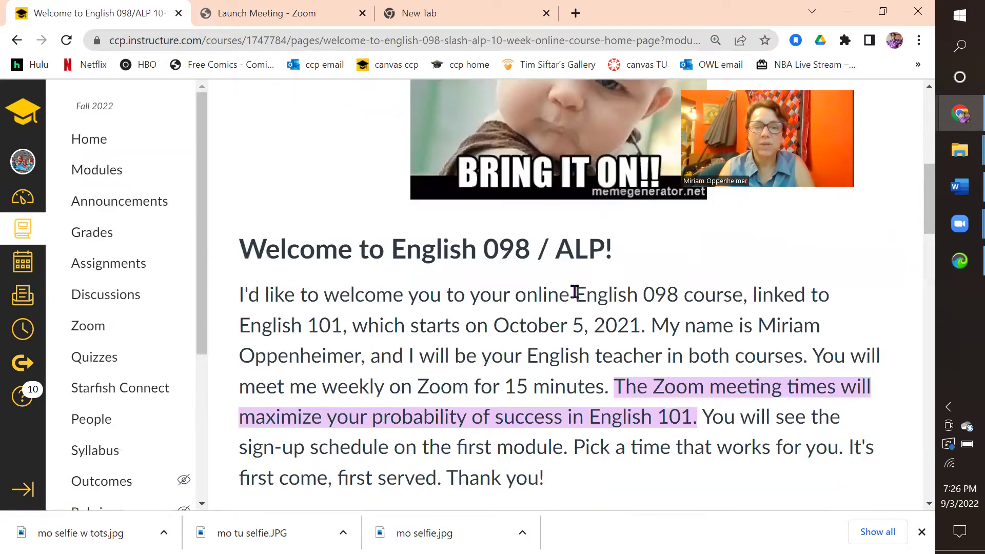
{"action": "scroll", "coordinate": [575, 294], "scroll_direction": "down", "scroll_amount": 5}
{"action": "scroll", "coordinate": [577, 296], "scroll_direction": "down", "scroll_amount": 10}
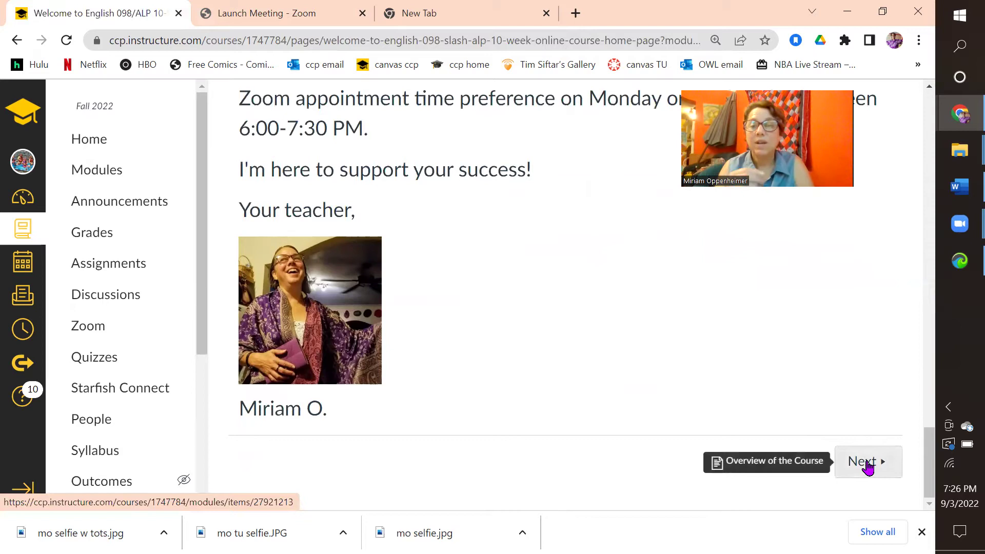
{"action": "left_click", "coordinate": [863, 462]}
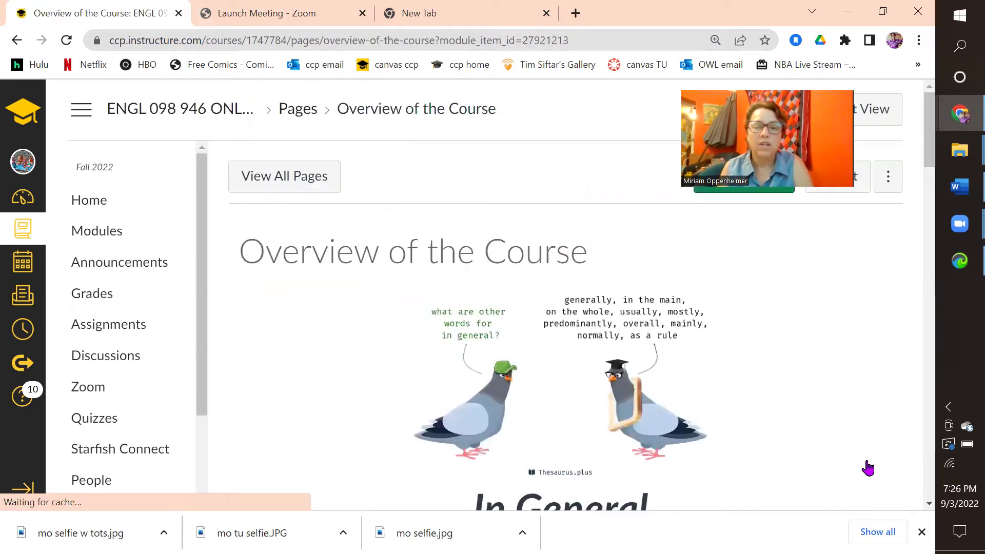
{"action": "scroll", "coordinate": [533, 313], "scroll_direction": "down", "scroll_amount": 1}
{"action": "scroll", "coordinate": [534, 313], "scroll_direction": "down", "scroll_amount": 3}
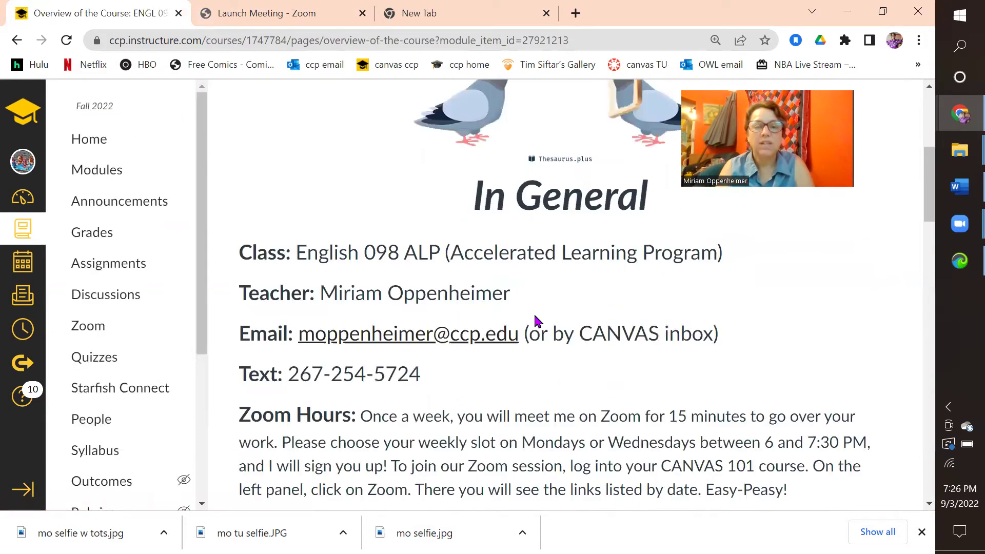
{"action": "scroll", "coordinate": [534, 313], "scroll_direction": "down", "scroll_amount": 5}
{"action": "scroll", "coordinate": [534, 313], "scroll_direction": "down", "scroll_amount": 10}
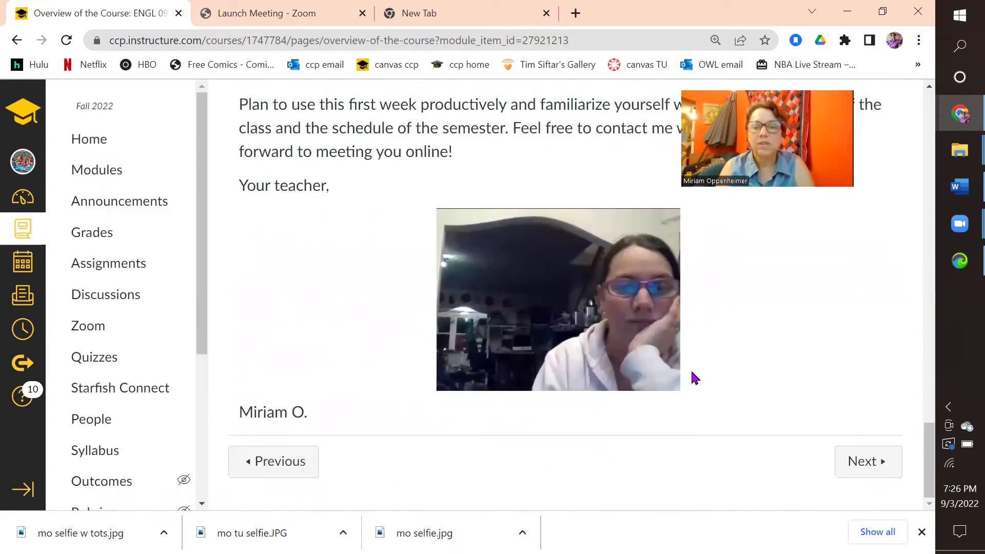
Advance from the Overview page to the English 098 ALP Syllabus and Course Policies page
{"action": "left_click", "coordinate": [870, 466]}
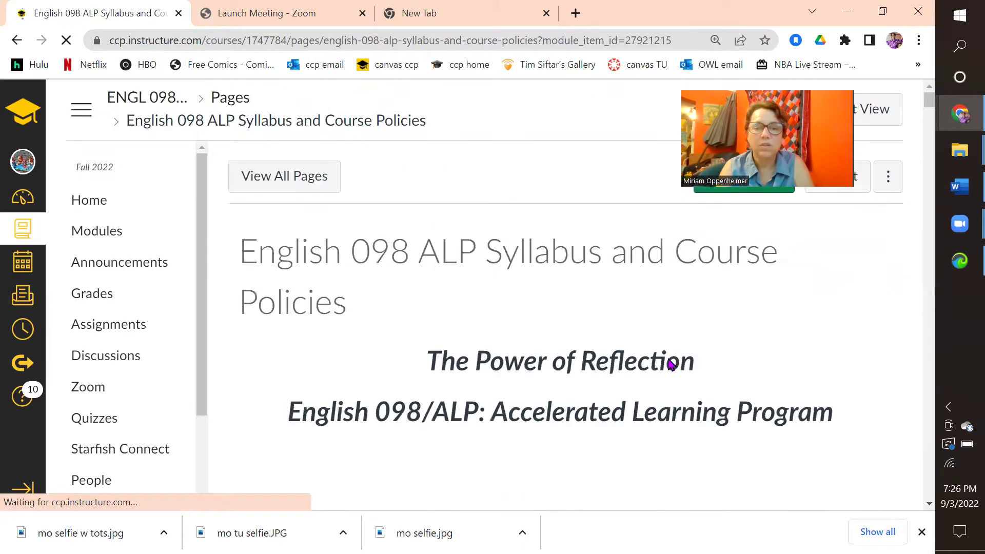
{"action": "scroll", "coordinate": [670, 364], "scroll_direction": "down", "scroll_amount": 3}
{"action": "scroll", "coordinate": [670, 364], "scroll_direction": "down", "scroll_amount": 4}
{"action": "scroll", "coordinate": [670, 364], "scroll_direction": "down", "scroll_amount": 4}
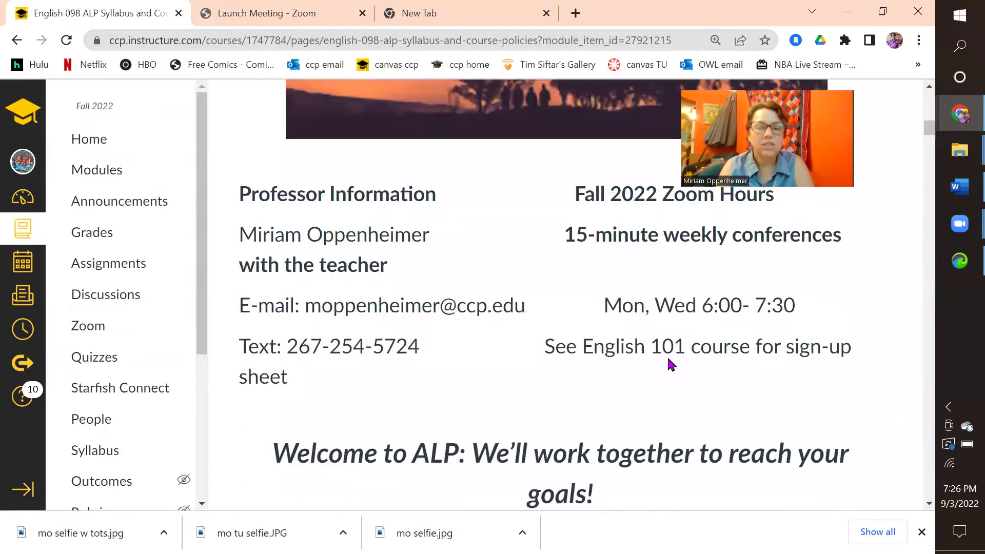
{"action": "scroll", "coordinate": [670, 364], "scroll_direction": "down", "scroll_amount": 2}
{"action": "scroll", "coordinate": [667, 357], "scroll_direction": "down", "scroll_amount": 5}
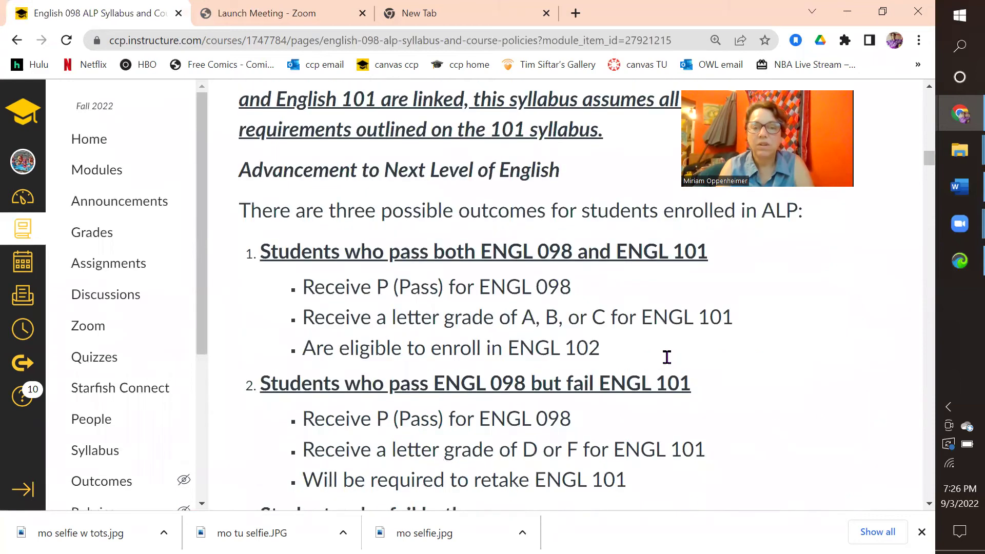
{"action": "scroll", "coordinate": [666, 358], "scroll_direction": "down", "scroll_amount": 5}
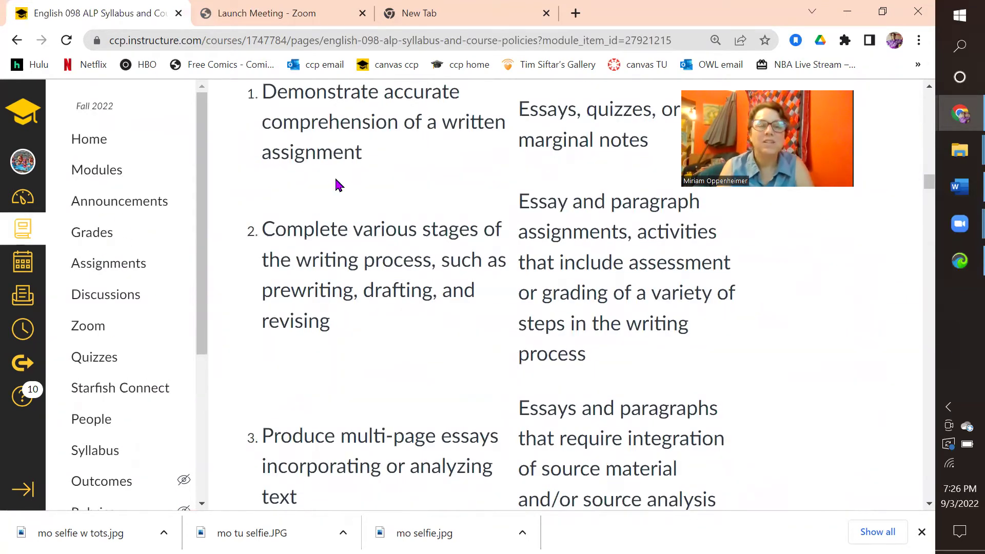
{"action": "scroll", "coordinate": [335, 180], "scroll_direction": "down", "scroll_amount": 3}
{"action": "scroll", "coordinate": [336, 179], "scroll_direction": "down", "scroll_amount": 2}
{"action": "scroll", "coordinate": [336, 180], "scroll_direction": "down", "scroll_amount": 3}
{"action": "scroll", "coordinate": [335, 179], "scroll_direction": "down", "scroll_amount": 1}
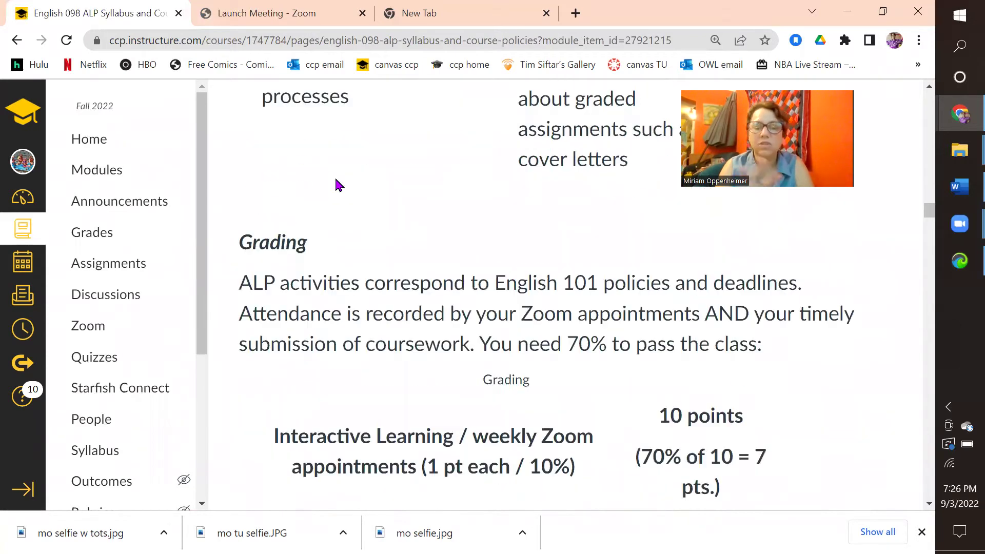
{"action": "scroll", "coordinate": [638, 208], "scroll_direction": "down", "scroll_amount": 4}
{"action": "scroll", "coordinate": [637, 202], "scroll_direction": "down", "scroll_amount": 2}
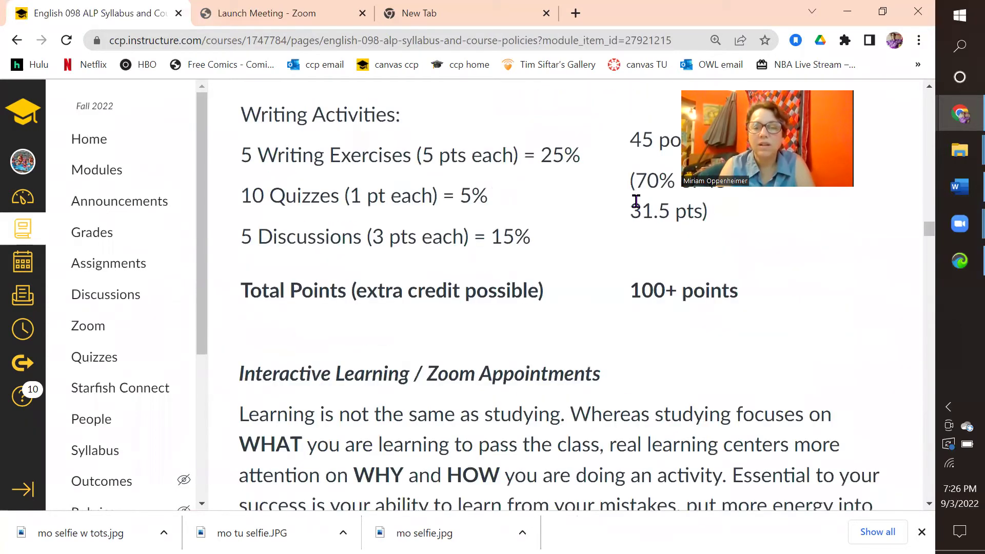
{"action": "scroll", "coordinate": [637, 202], "scroll_direction": "down", "scroll_amount": 3}
{"action": "scroll", "coordinate": [636, 202], "scroll_direction": "down", "scroll_amount": 5}
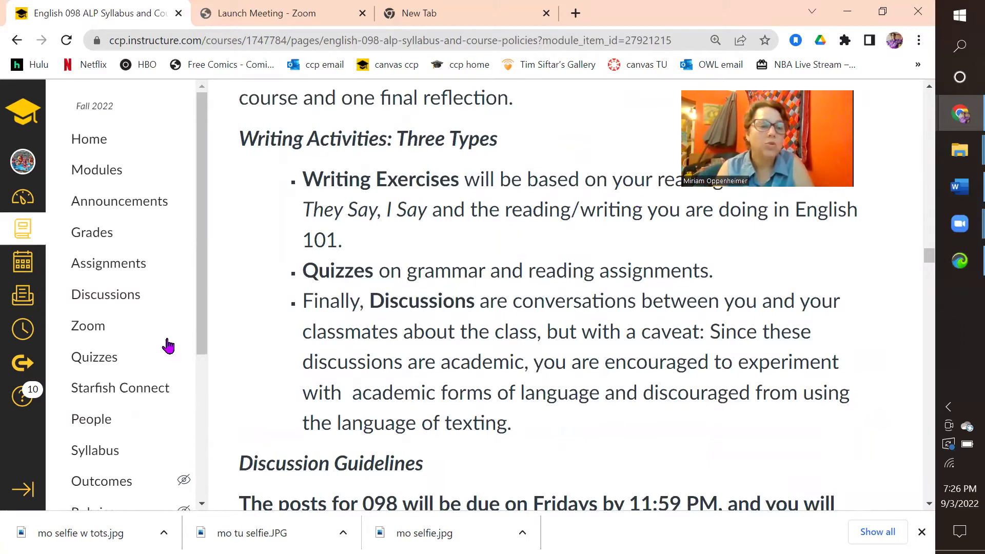
{"action": "scroll", "coordinate": [578, 319], "scroll_direction": "down", "scroll_amount": 3}
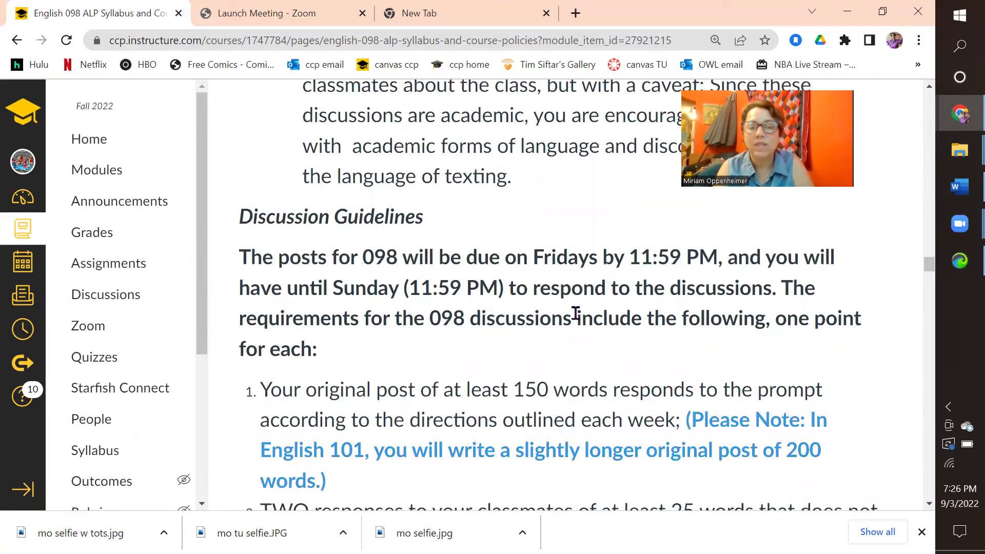
{"action": "scroll", "coordinate": [579, 319], "scroll_direction": "down", "scroll_amount": 5}
{"action": "scroll", "coordinate": [636, 279], "scroll_direction": "down", "scroll_amount": 1}
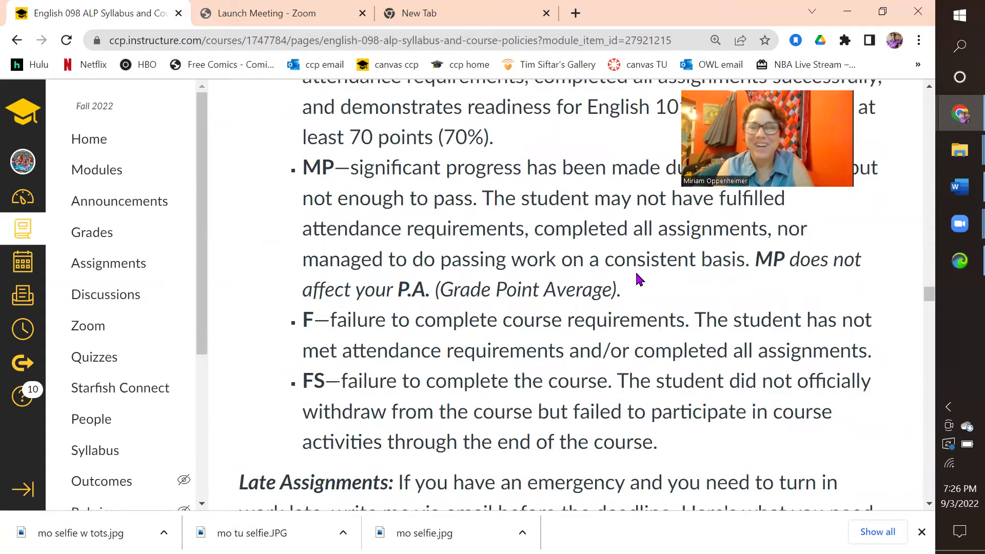
{"action": "scroll", "coordinate": [636, 279], "scroll_direction": "down", "scroll_amount": 1}
{"action": "scroll", "coordinate": [636, 277], "scroll_direction": "down", "scroll_amount": 2}
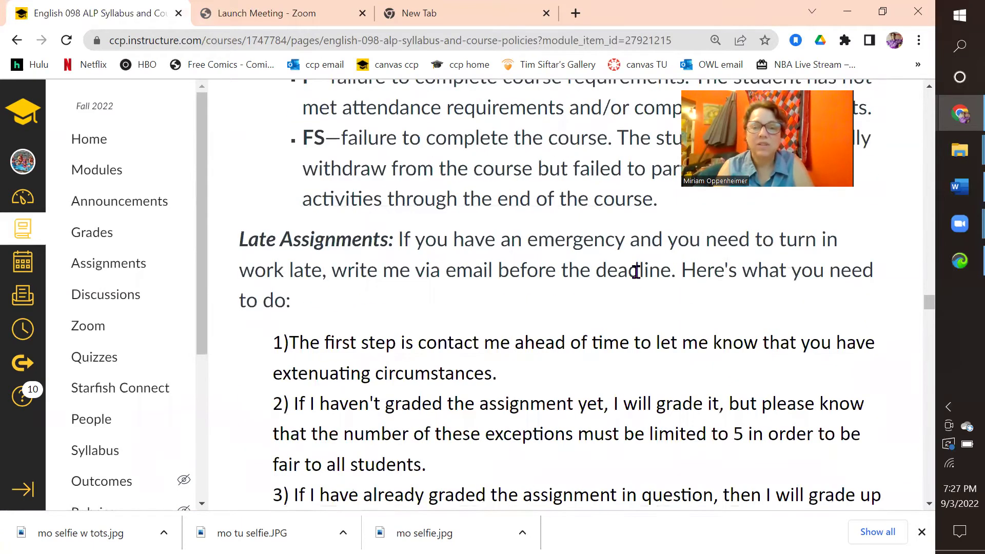
{"action": "scroll", "coordinate": [635, 271], "scroll_direction": "down", "scroll_amount": 5}
{"action": "scroll", "coordinate": [635, 270], "scroll_direction": "down", "scroll_amount": 5}
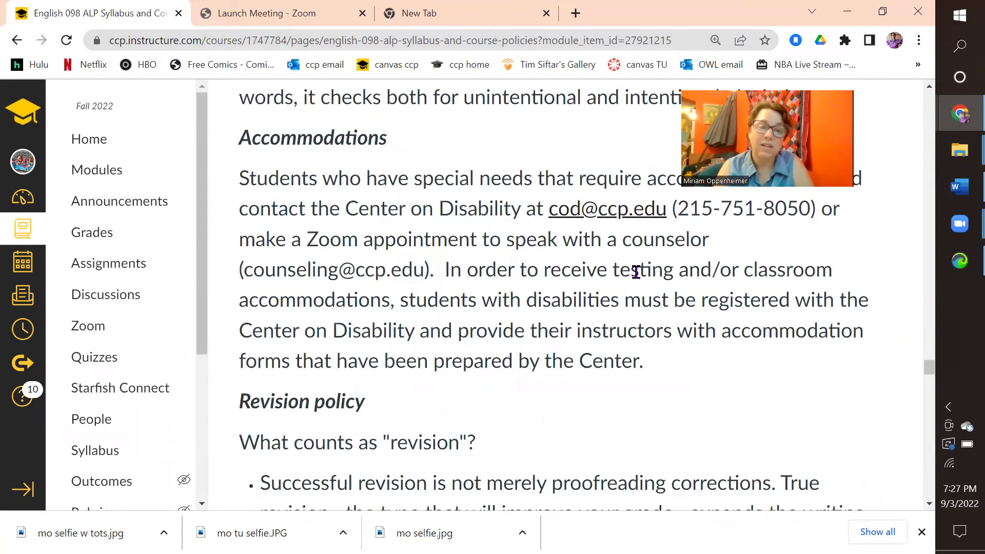
{"action": "scroll", "coordinate": [637, 272], "scroll_direction": "down", "scroll_amount": 5}
{"action": "scroll", "coordinate": [636, 278], "scroll_direction": "down", "scroll_amount": 3}
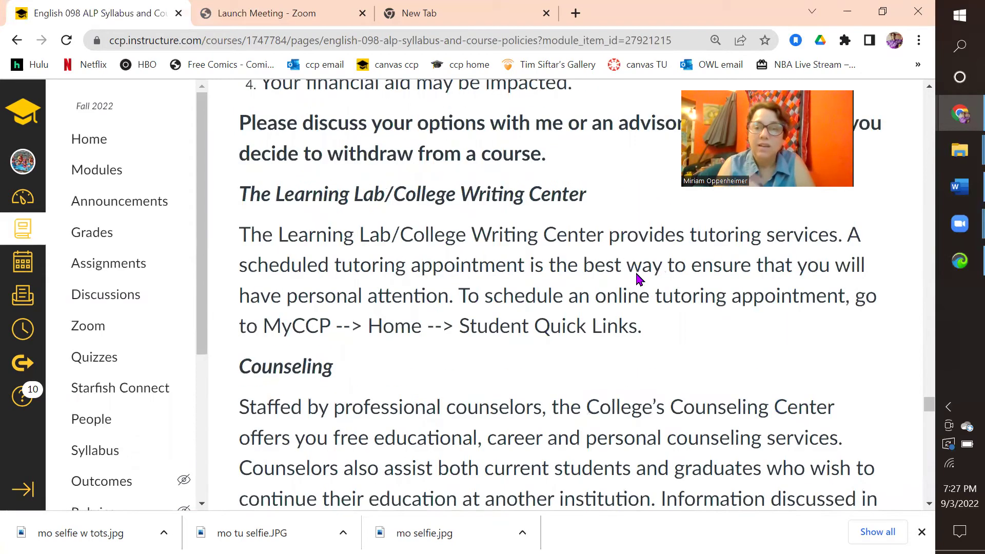
{"action": "scroll", "coordinate": [636, 279], "scroll_direction": "down", "scroll_amount": 10}
{"action": "scroll", "coordinate": [637, 280], "scroll_direction": "down", "scroll_amount": 5}
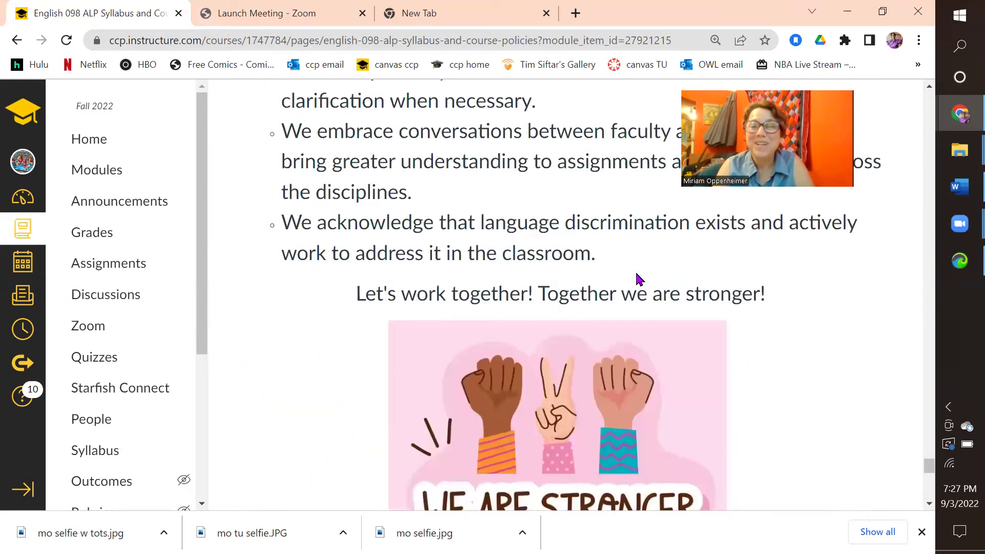
{"action": "scroll", "coordinate": [637, 279], "scroll_direction": "down", "scroll_amount": 10}
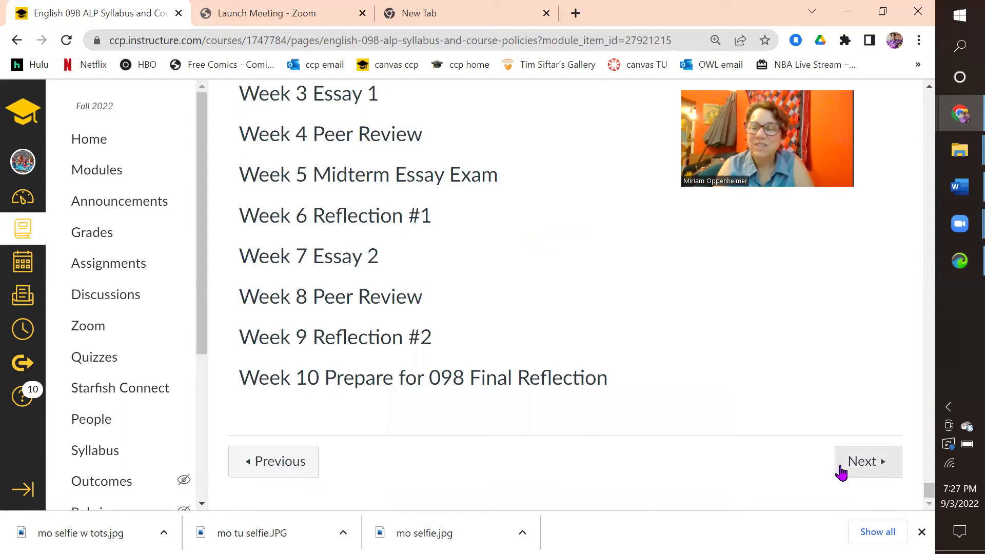